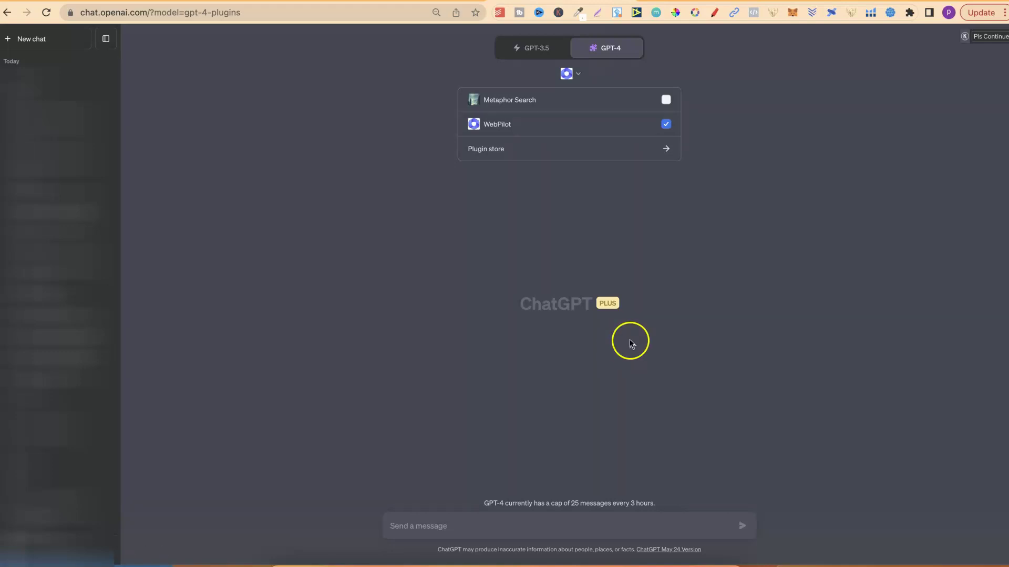
Choose GPT-4 with Plugins and tick WebPilot, leaving Metaphor Search off
mouse_move(515, 129)
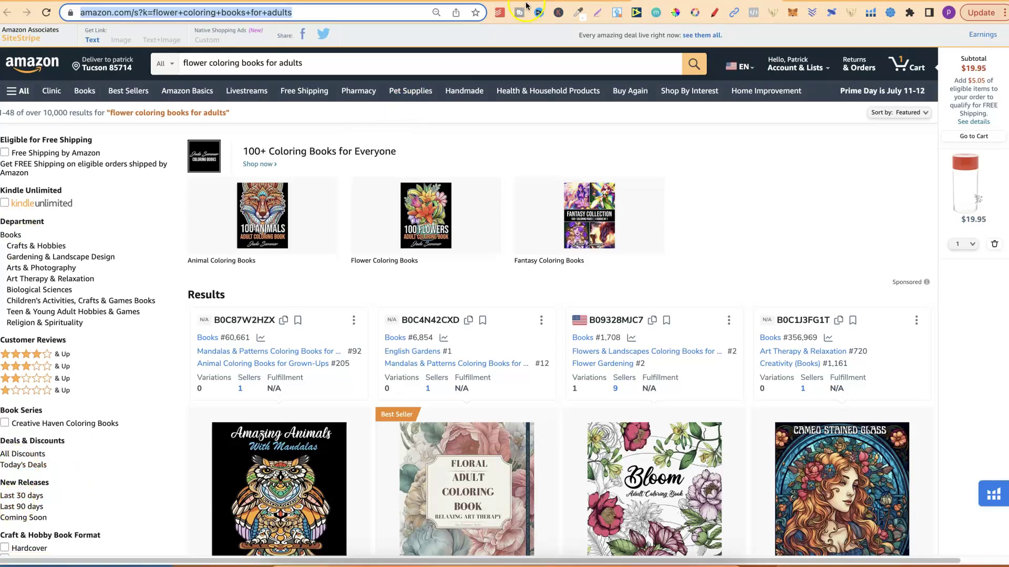
Send the pasted prompt asking for the top 20 titles from the Amazon 'flower coloring books for adults' URL
click(546, 1)
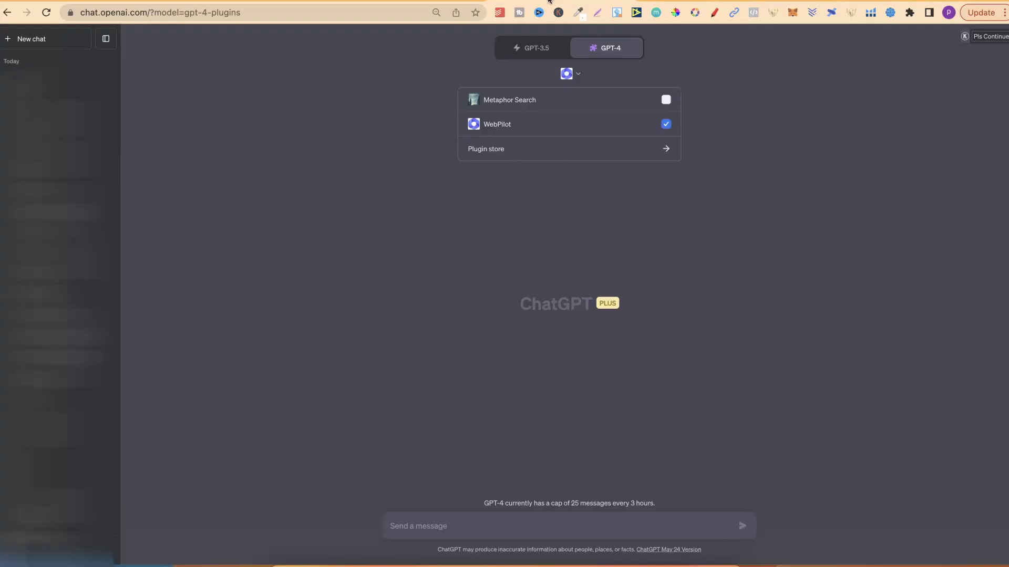
click(455, 528)
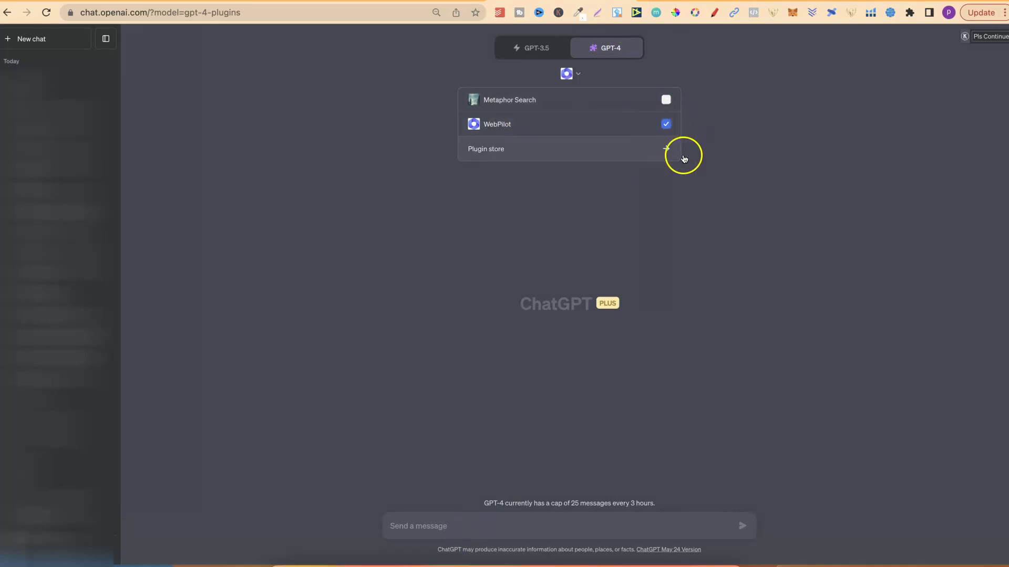
click(450, 531)
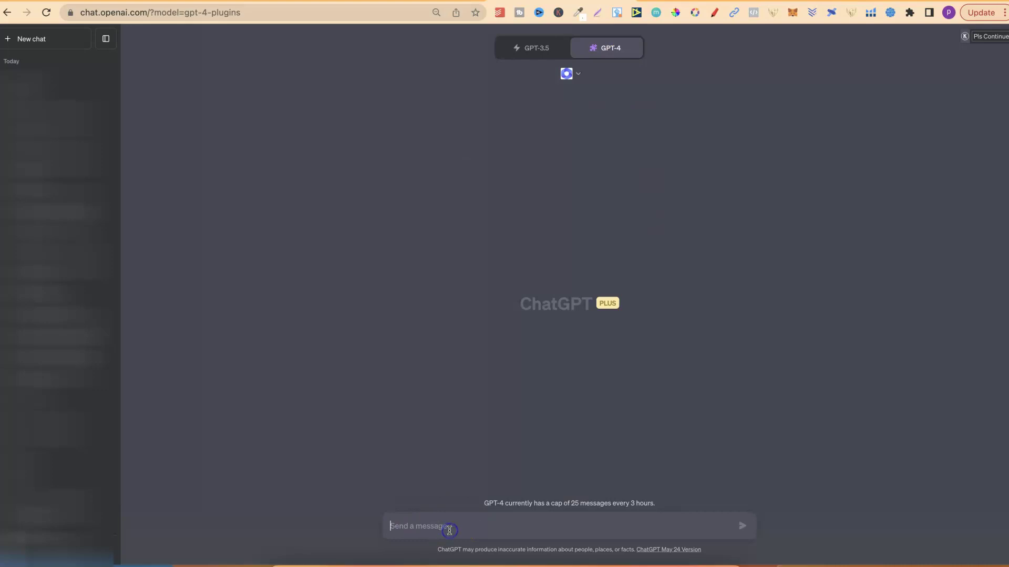
text(can you give me a list of the top 20 coloring book titles from this page: https://www.amazon.com/s?k=flower+coloring+books+for+adults)
key(BackSpace)
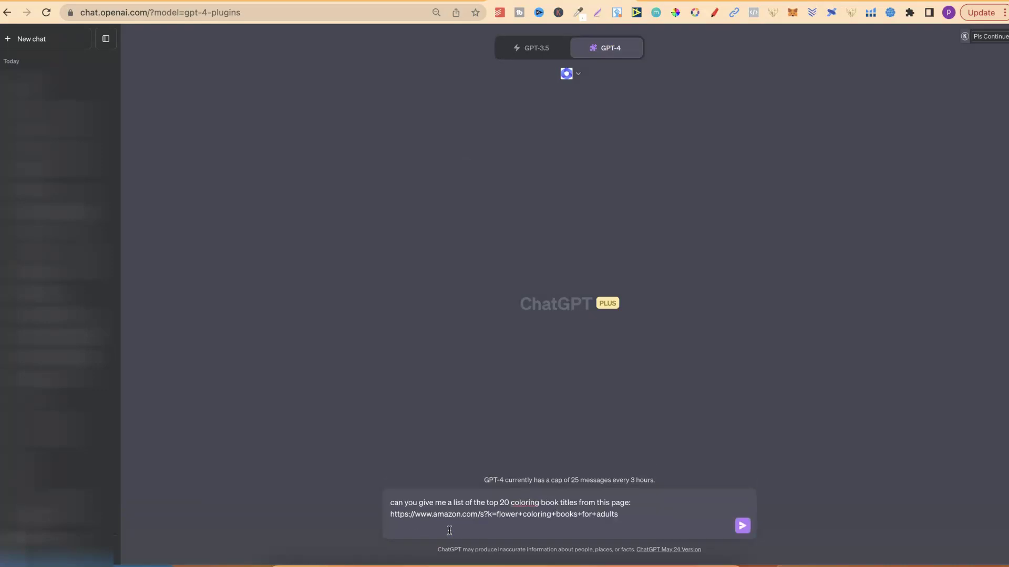
key(BackSpace)
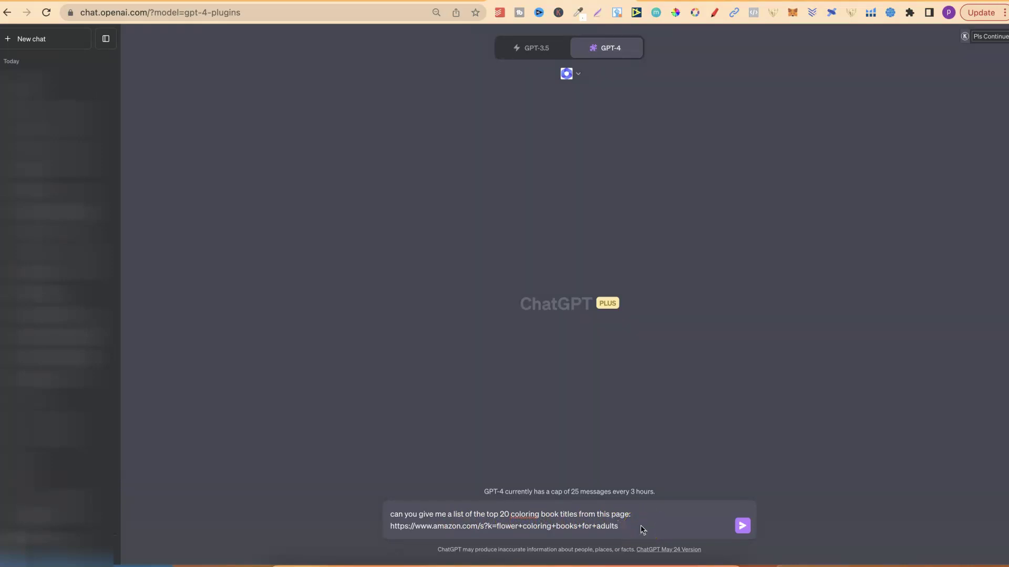
key(Return)
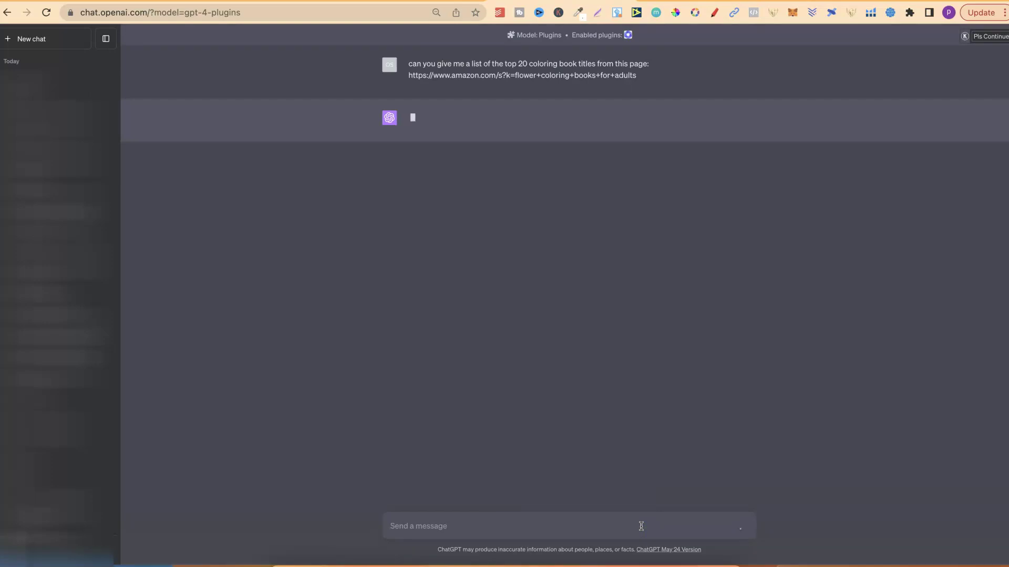
Let WebPilot read the Amazon page, then scroll through the returned 20 titles with authors
click(644, 78)
drag(644, 78, 439, 77)
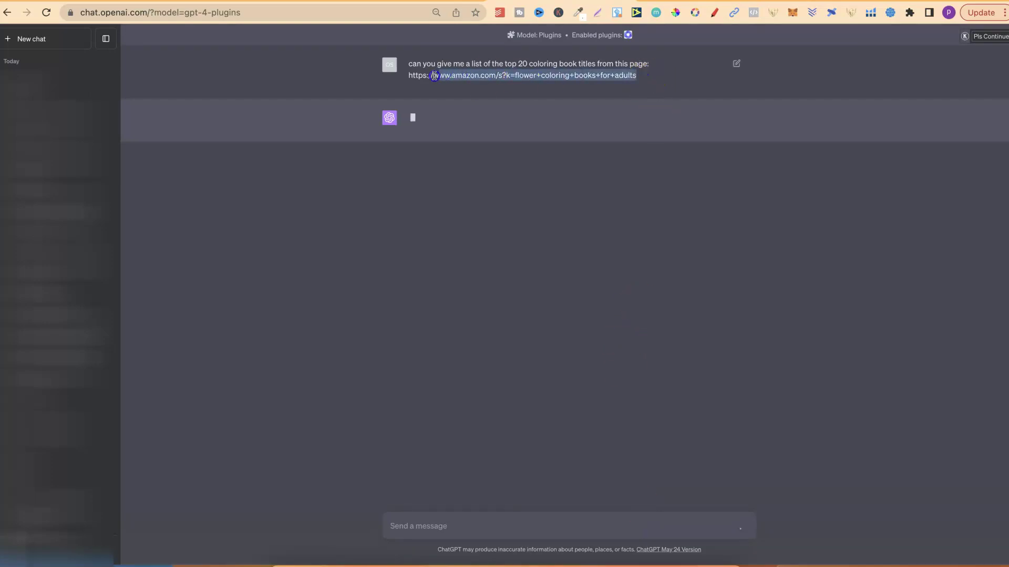
click(502, 87)
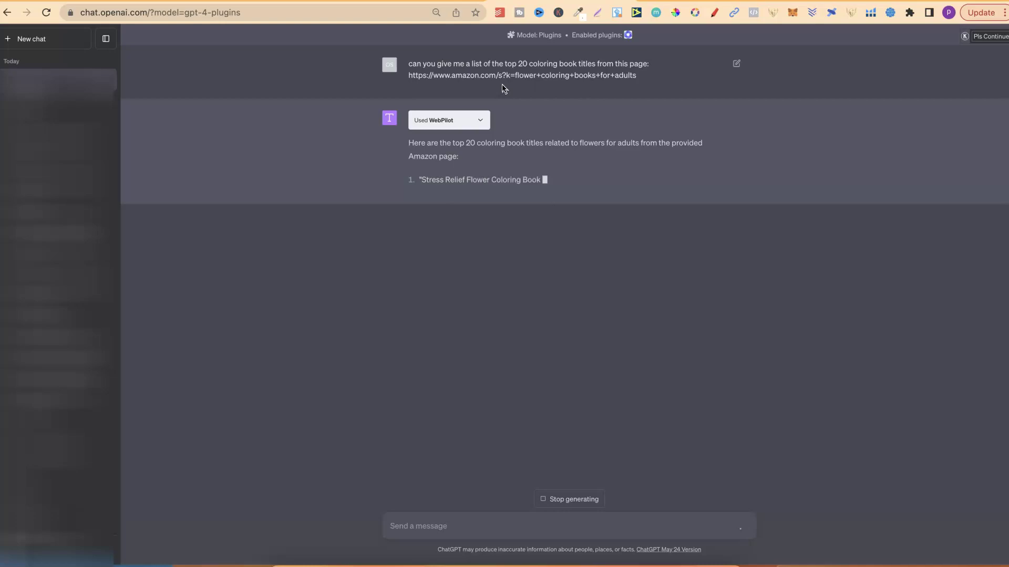
click(478, 93)
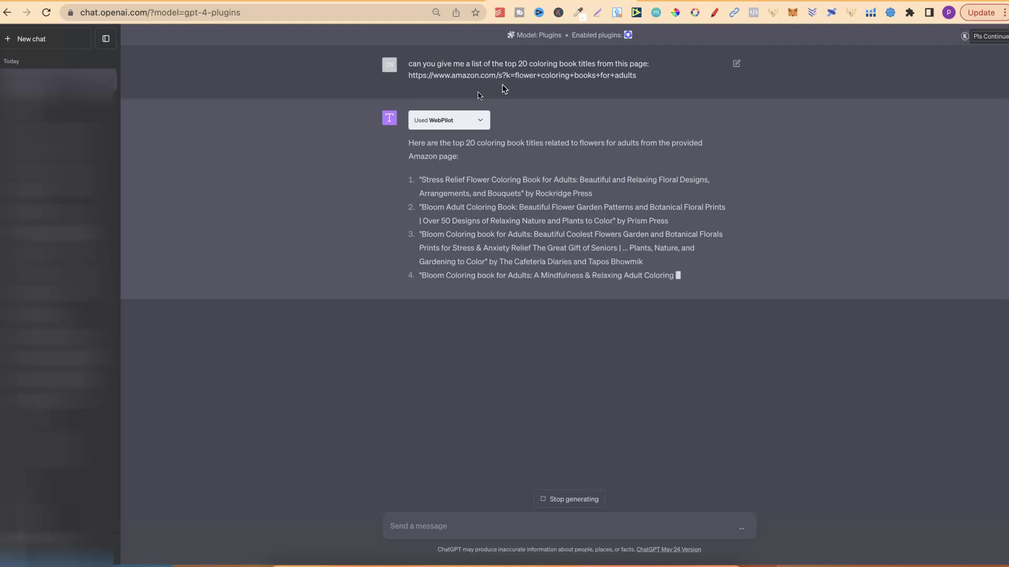
click(776, 275)
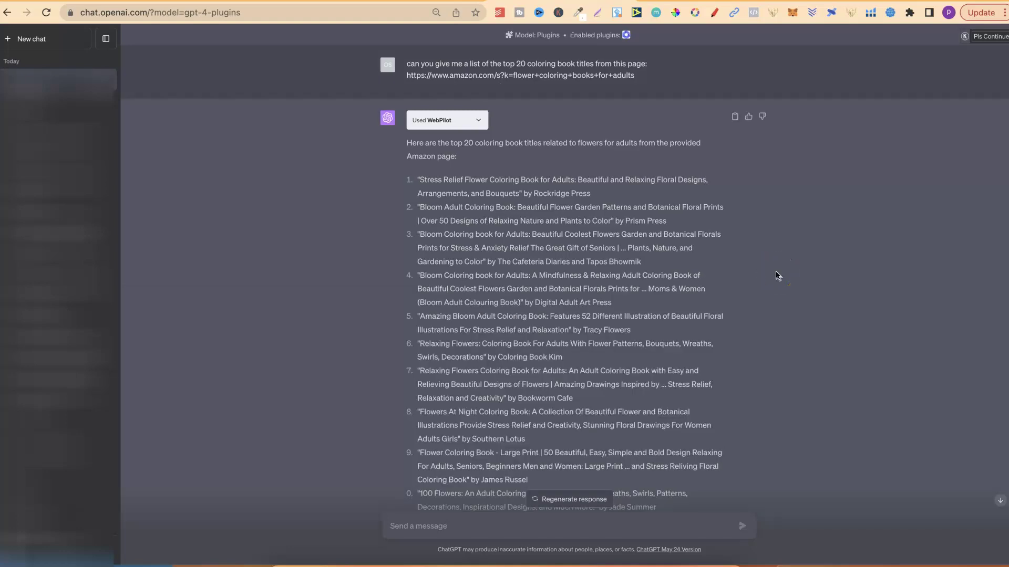
scroll(776, 273, down, 2)
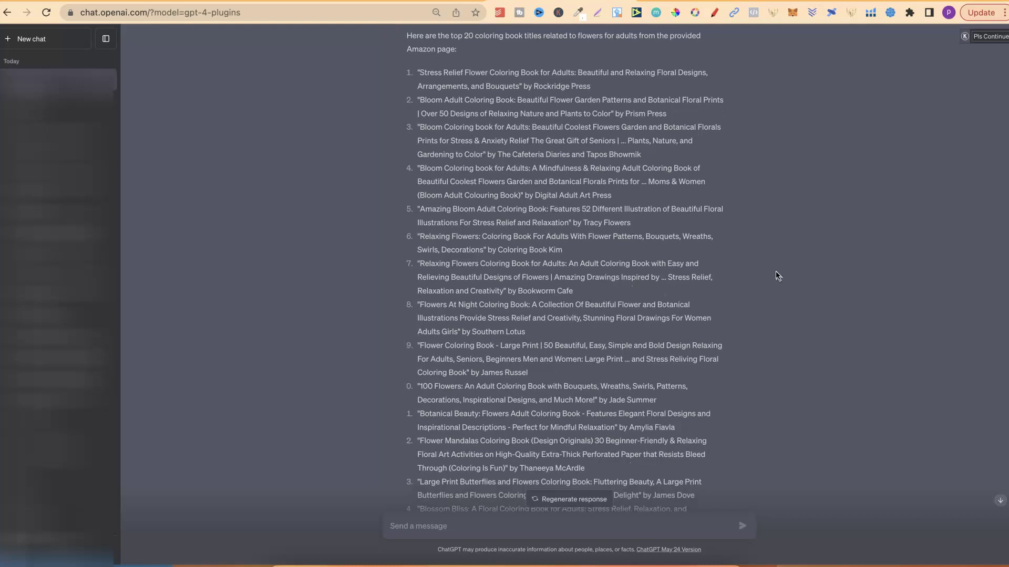
scroll(776, 274, down, 2)
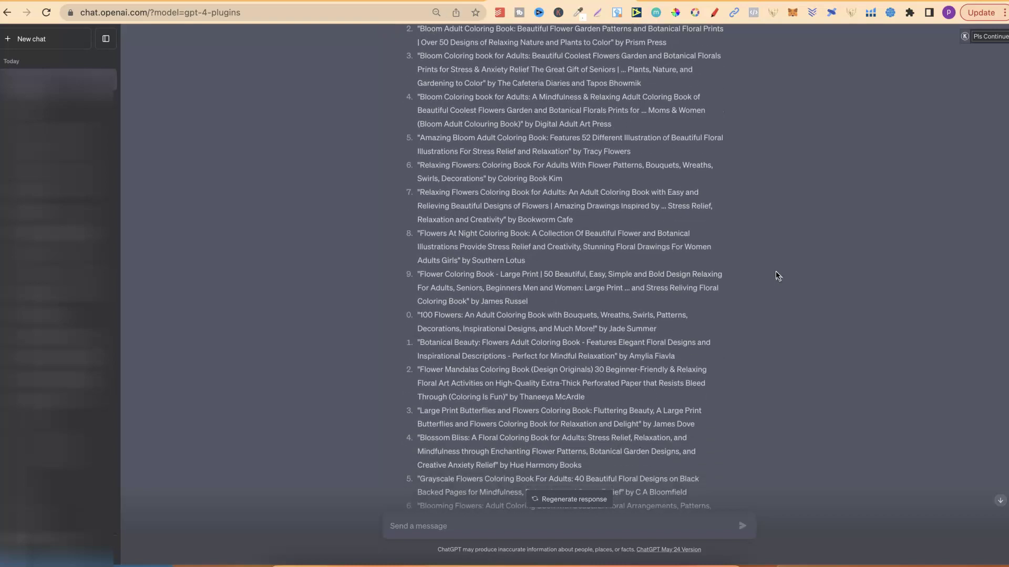
scroll(776, 275, down, 2)
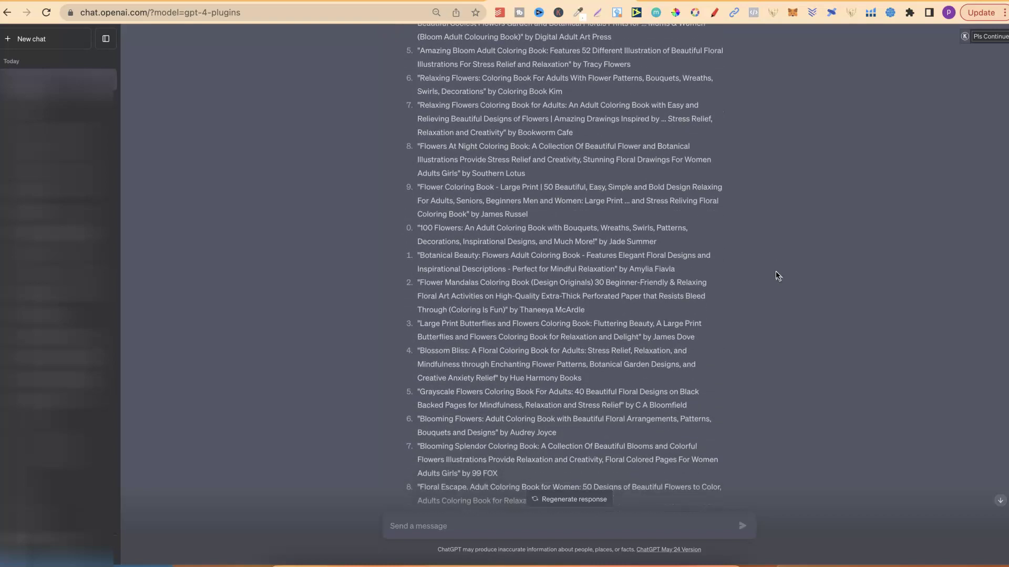
scroll(776, 274, down, 2)
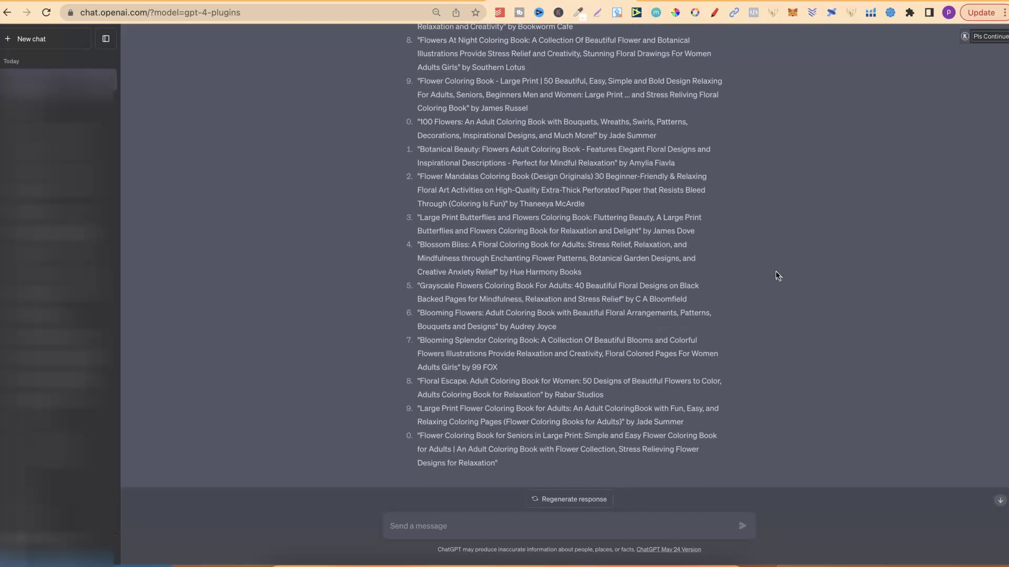
scroll(776, 273, down, 1)
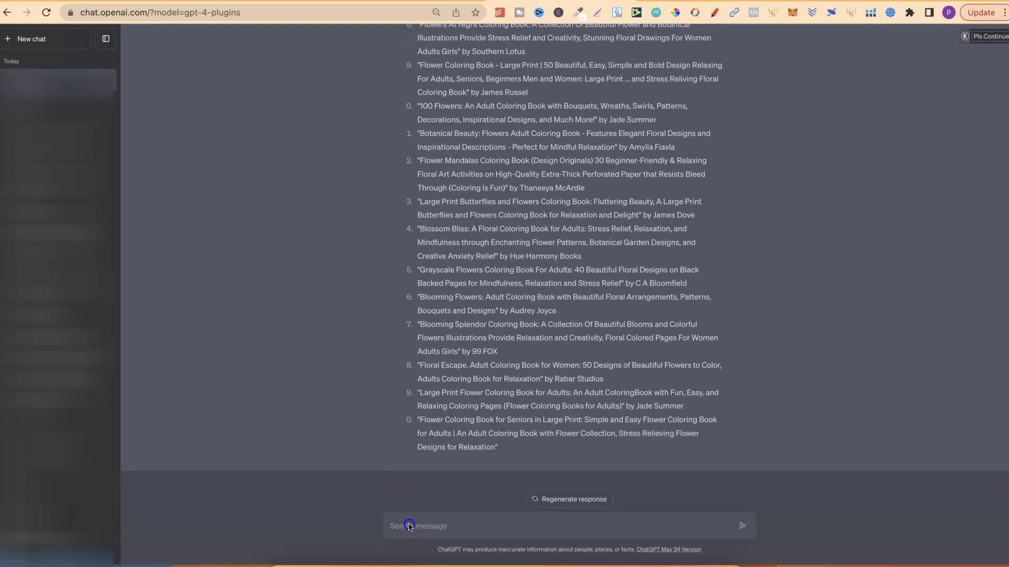
Ask for the 20 most frequently used keywords on the Amazon flower coloring book page
click(426, 527)
text(can you also give me the most used keywords from this page)
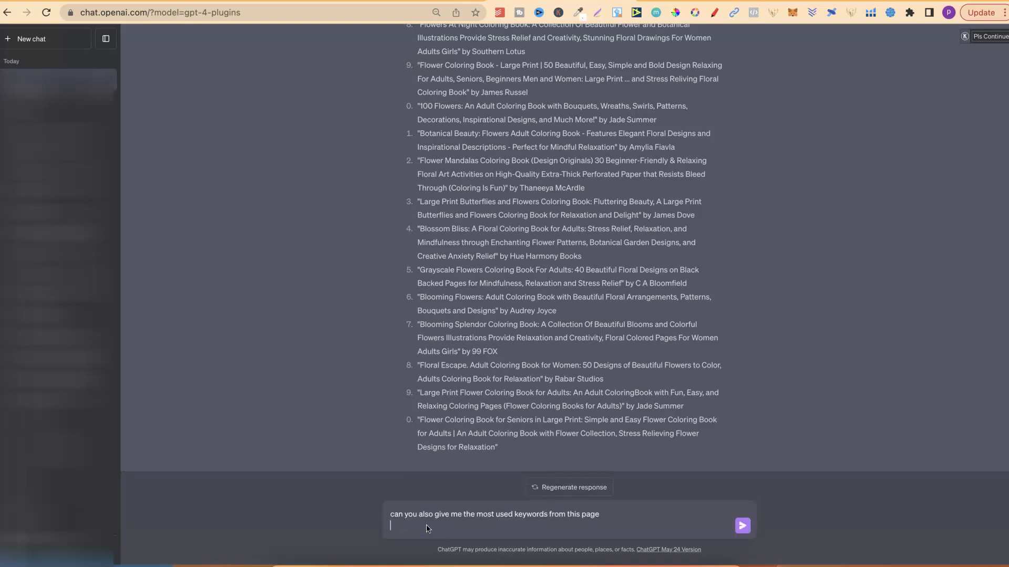
key(BackSpace)
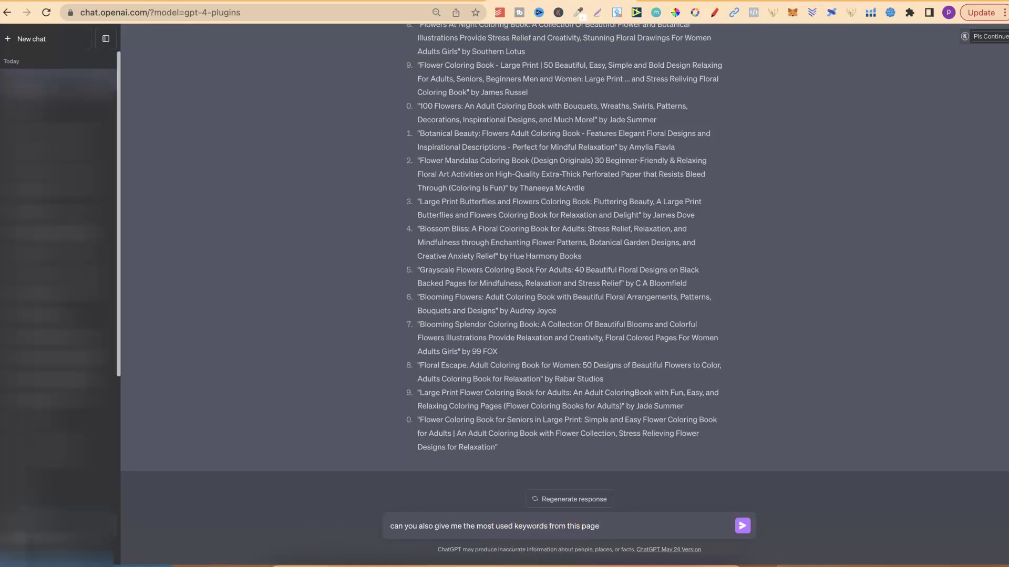
click(743, 525)
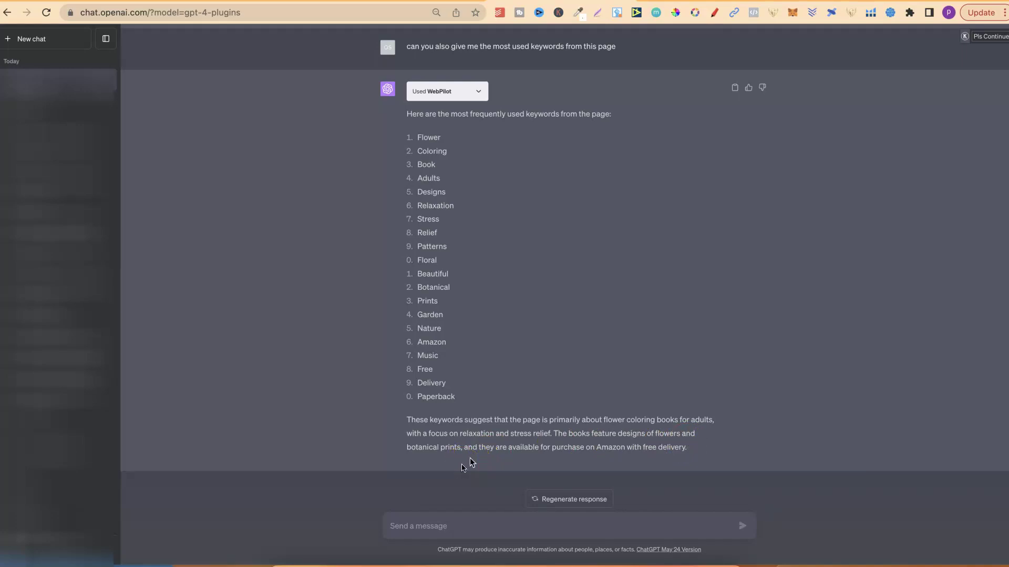
Send the pasted question asking for the most used long-tail keywords
click(421, 528)
click(450, 523)
text(can you also give me the most used long tail keywords from this page)
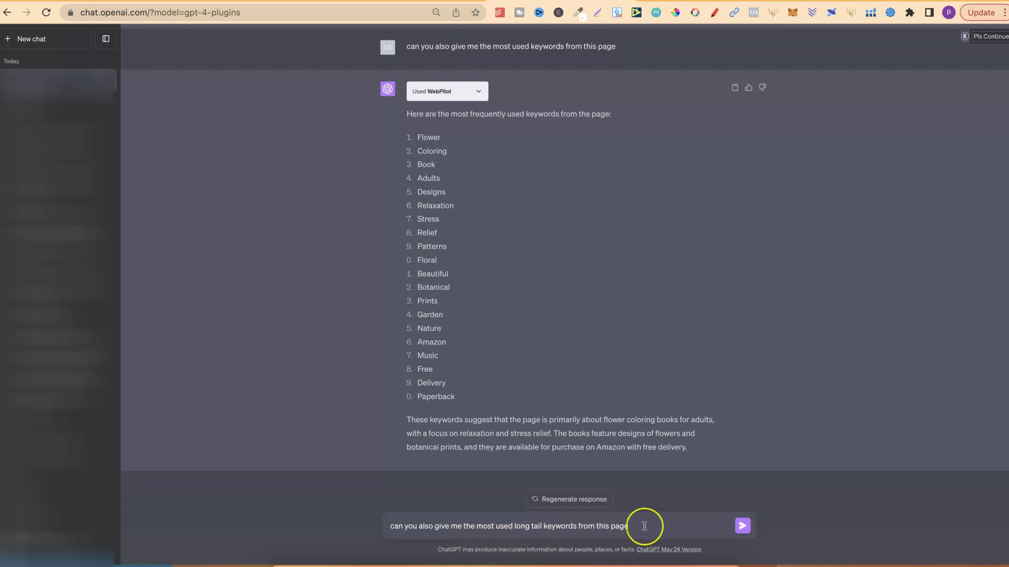
key(Return)
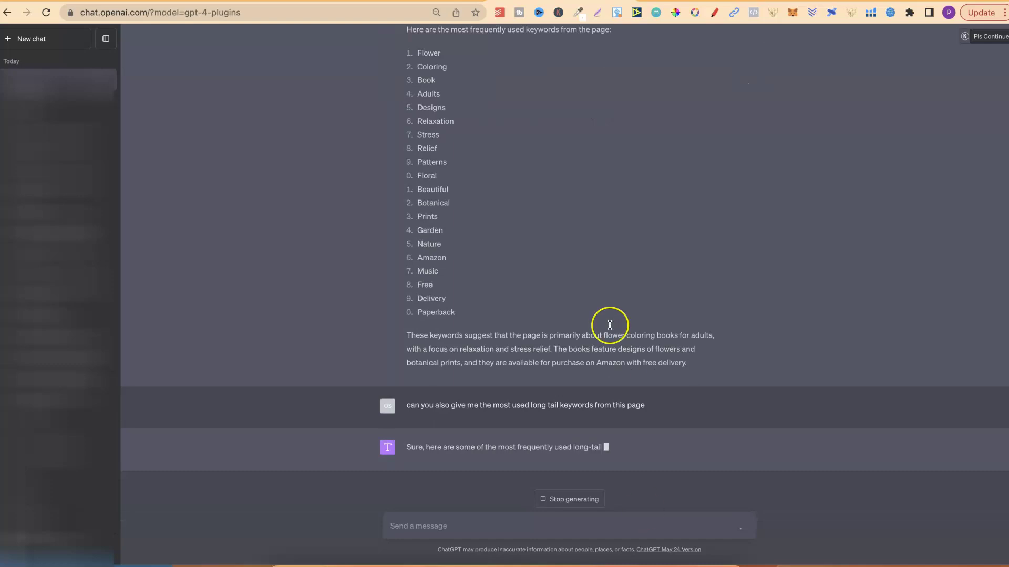
Scroll back over the earlier top-20 titles list and down to the long-tail answer
scroll(610, 325, up, 8)
scroll(609, 326, up, 6)
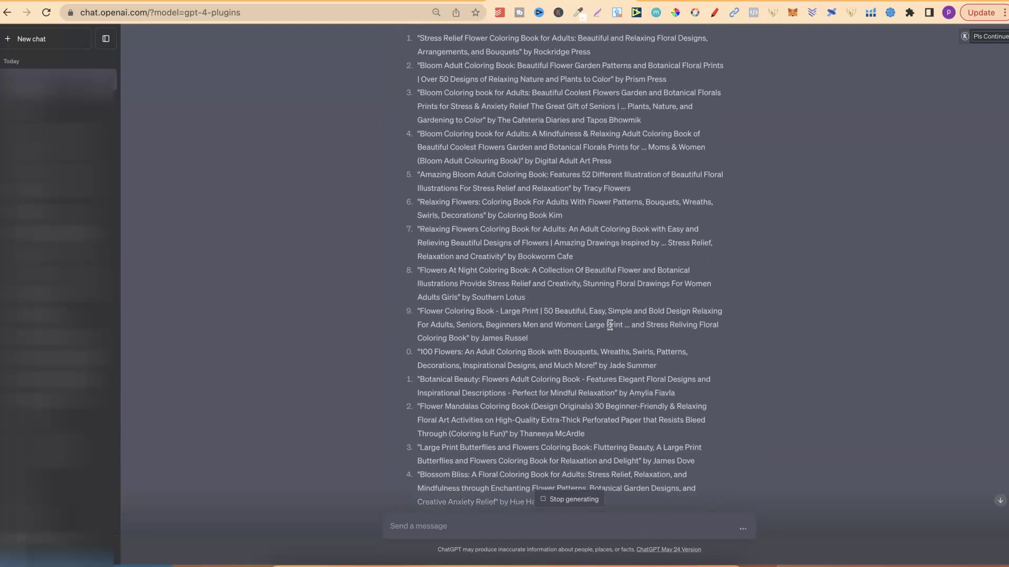
scroll(526, 172, up, 2)
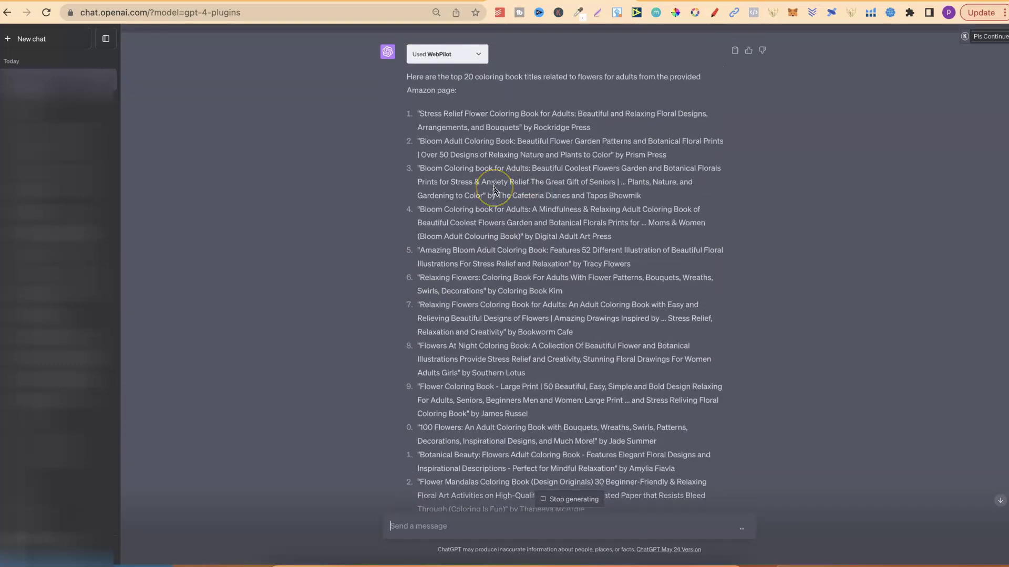
scroll(494, 188, down, 8)
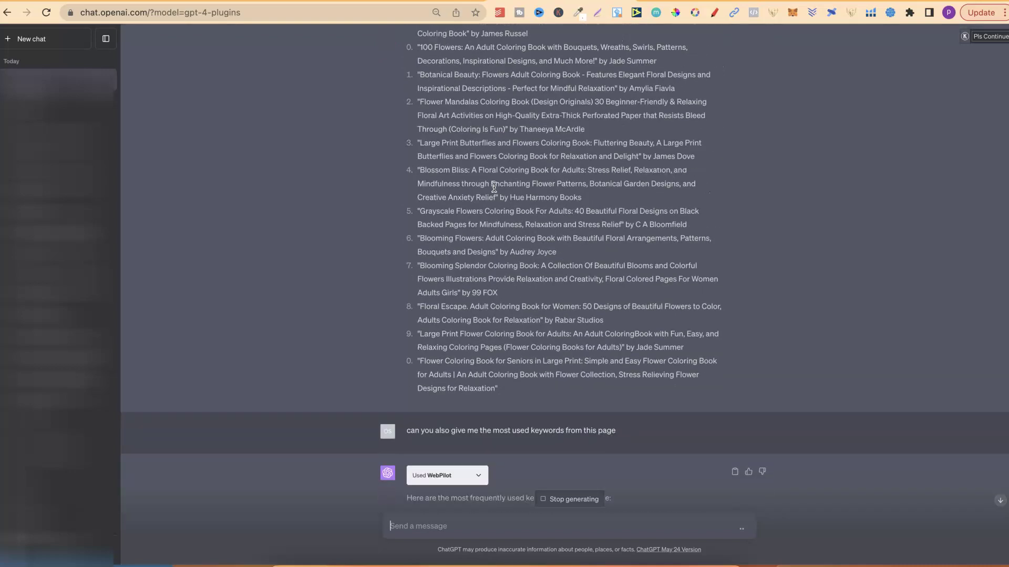
scroll(494, 188, down, 5)
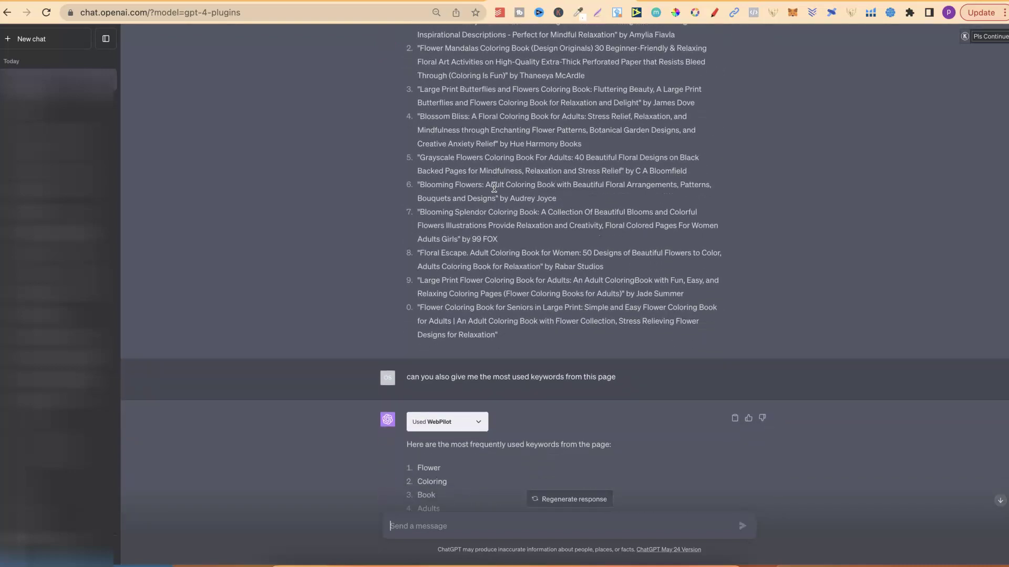
scroll(495, 190, down, 1)
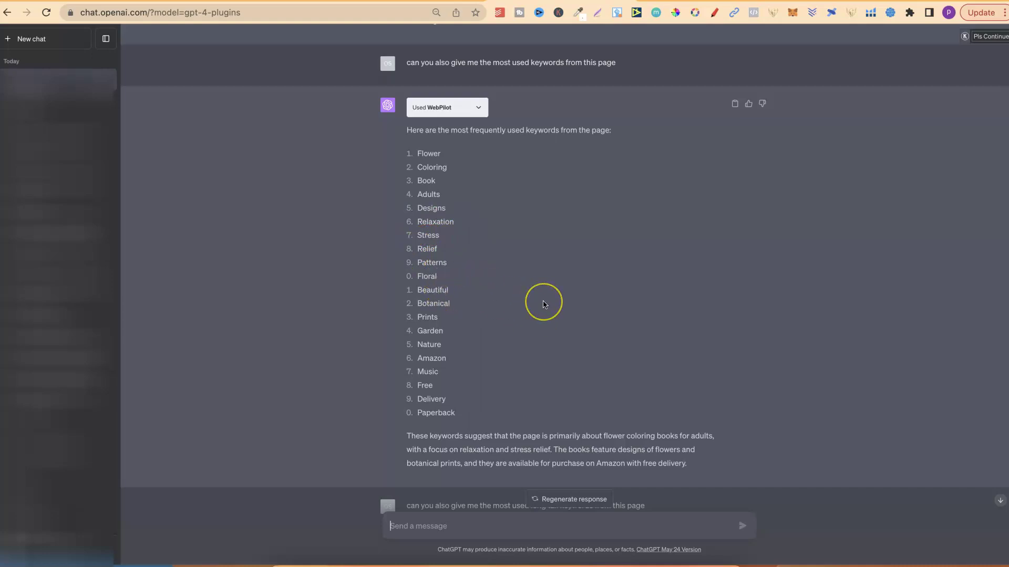
scroll(543, 302, down, 6)
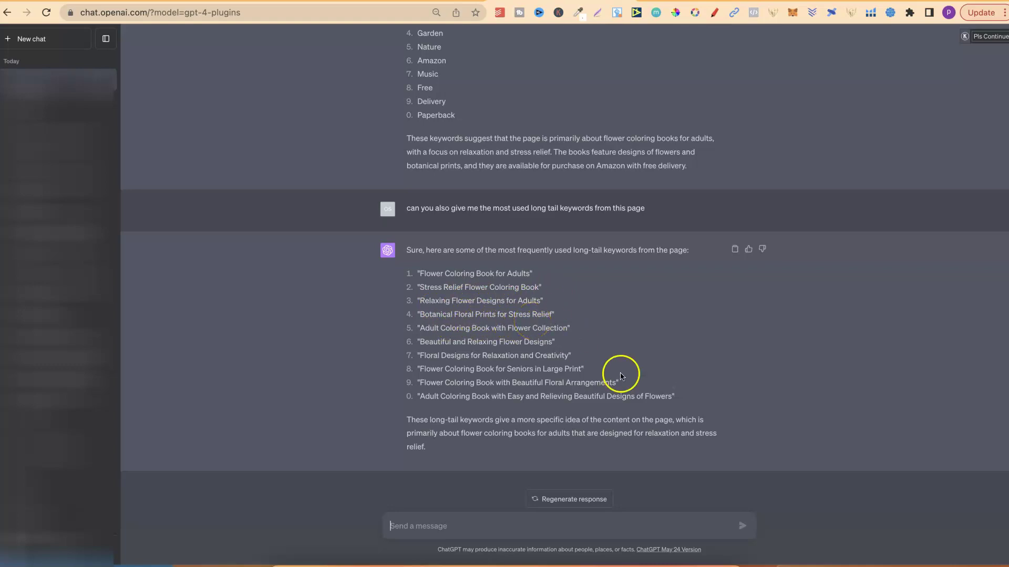
Review the ten long-tail keywords, such as 'Flower Coloring Book for Adults'
drag(670, 396, 419, 273)
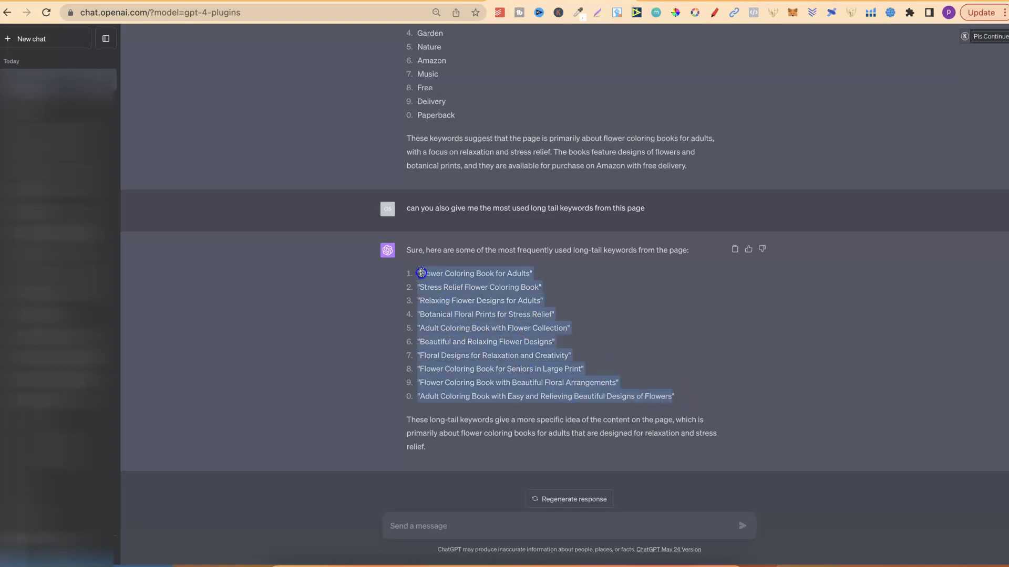
click(498, 317)
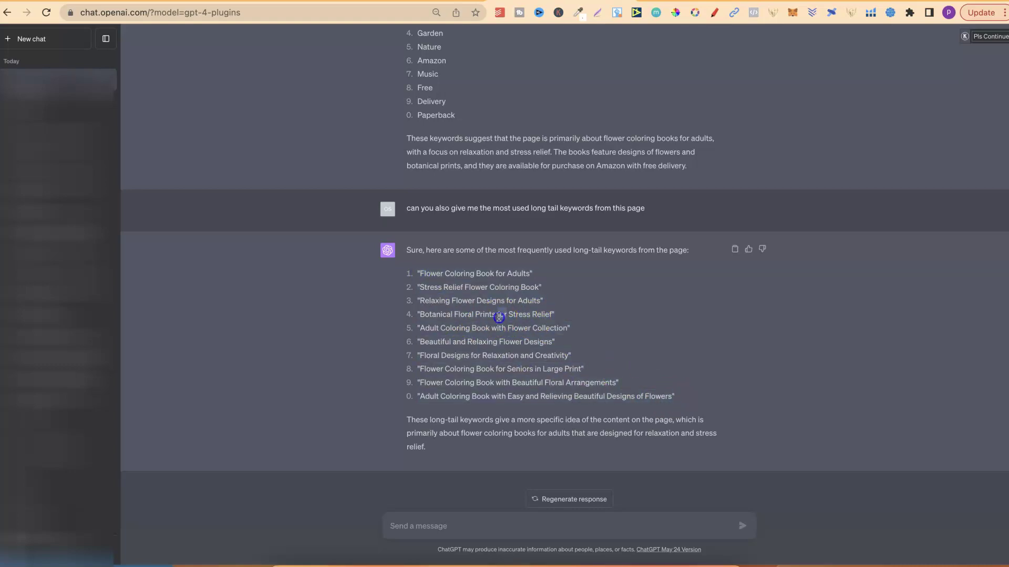
double_click(498, 316)
click(72, 479)
click(682, 367)
scroll(682, 370, up, 20)
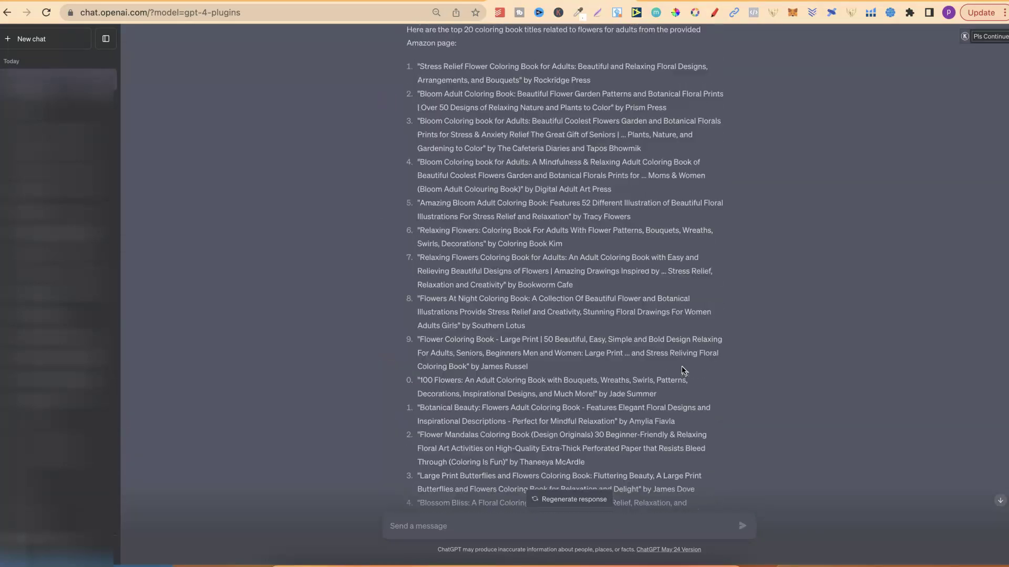
scroll(682, 370, up, 2)
scroll(682, 368, down, 20)
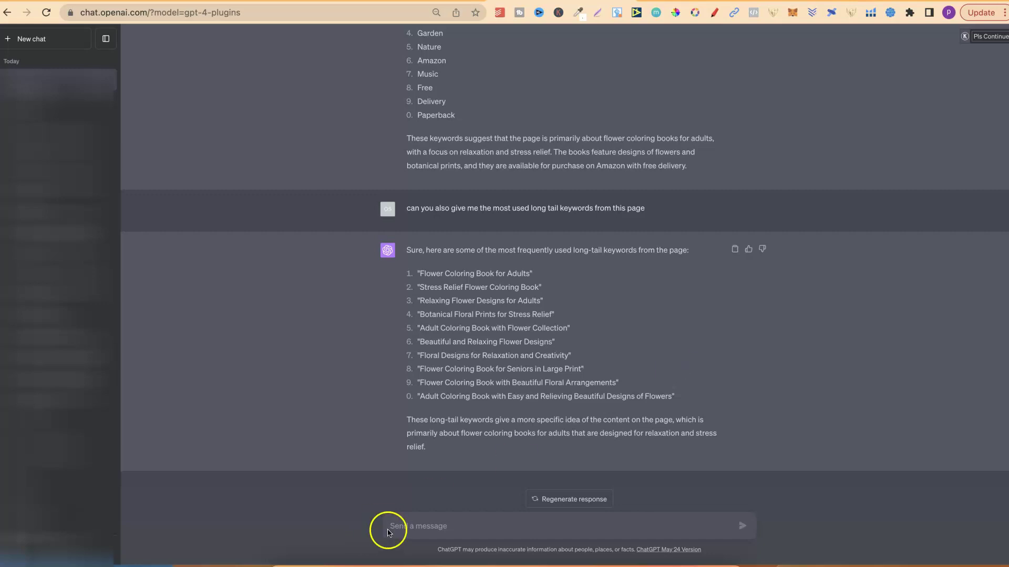
Request five catchy titles with subtitles under 200 characters combined, after checking KDP title-length guidance
click(422, 526)
text(using the titles, keywords and longtail keywords from above . can you create me 5 brand new flower coloring book titles that are better than the ones from this page. make sure that the title and subtitle combined together is less than 200 characters, make them short, unique, catchy.)
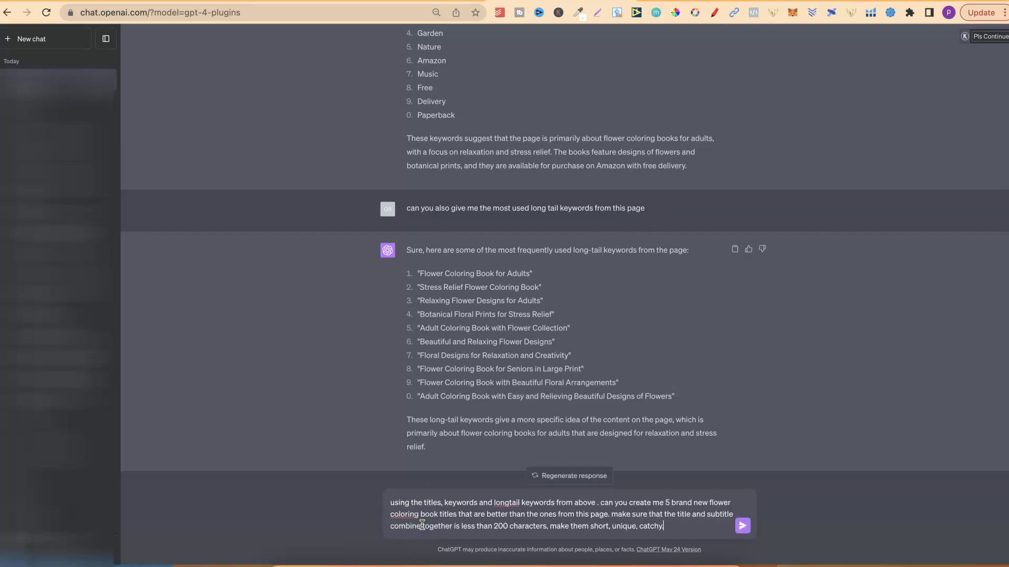
click(705, 539)
key(ctrl+Tab)
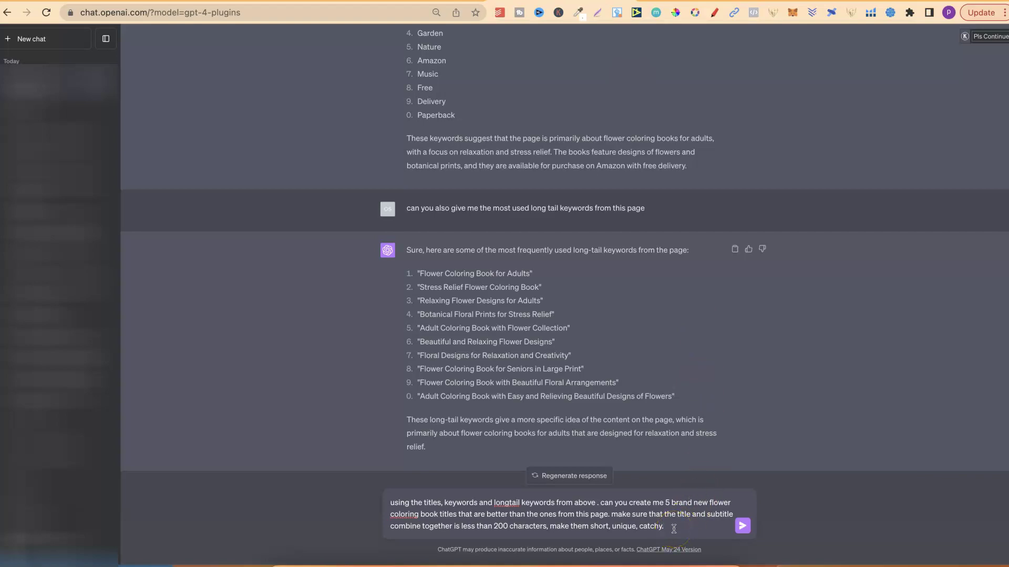
key(Return)
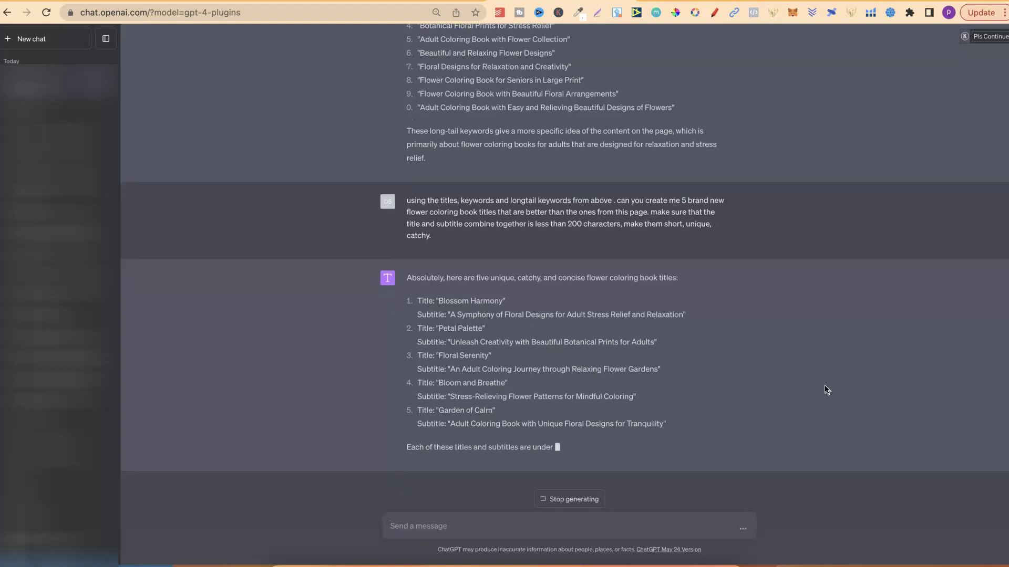
Read the five finished title pairs, like 'Petal Palette' and 'Bloom and Breathe', each under 200 characters
click(820, 387)
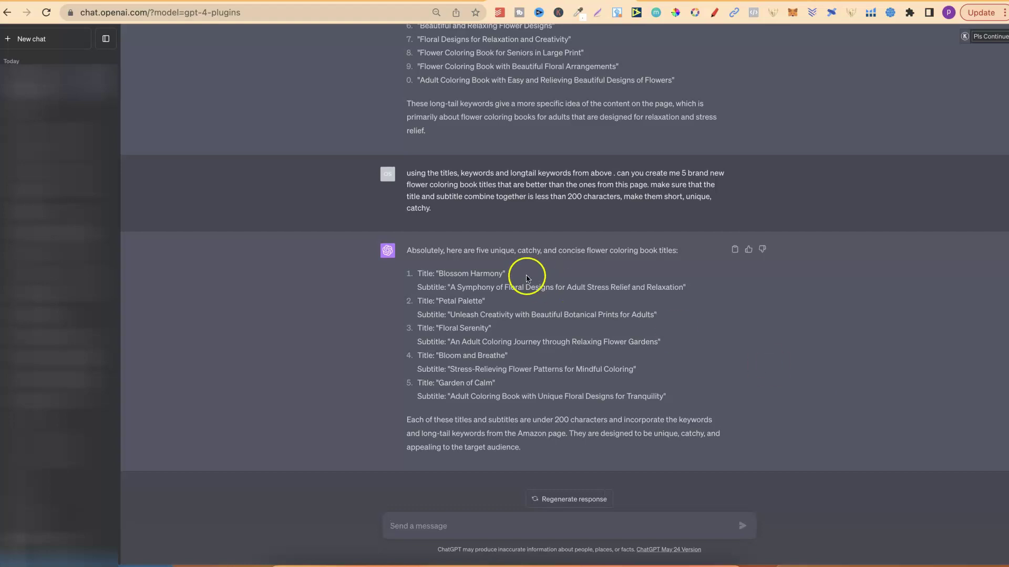
click(428, 271)
click(646, 406)
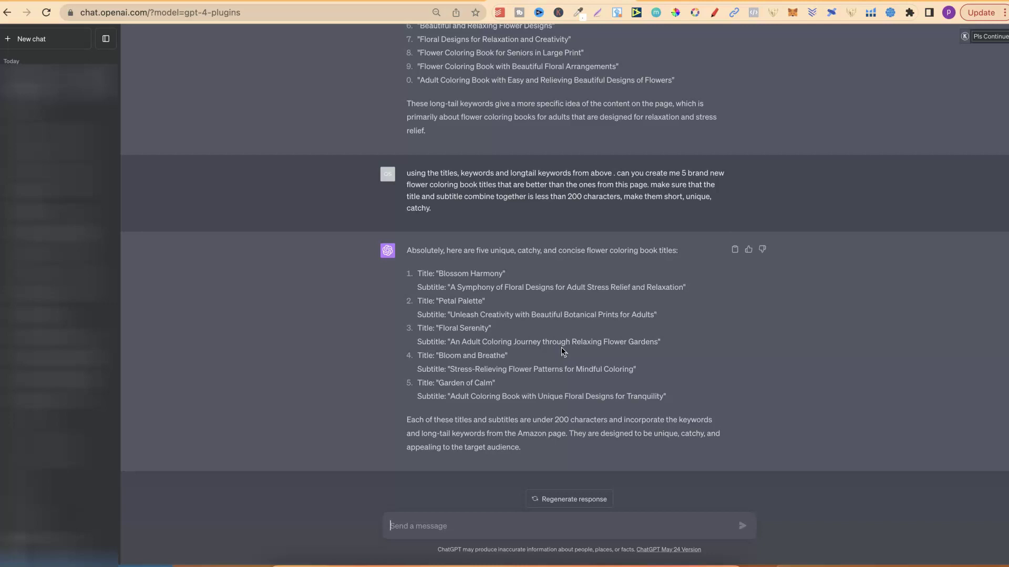
Send 'can you give me 5 variations on 4.' to get alternatives to 'Bloom and Breathe'
drag(666, 396, 416, 277)
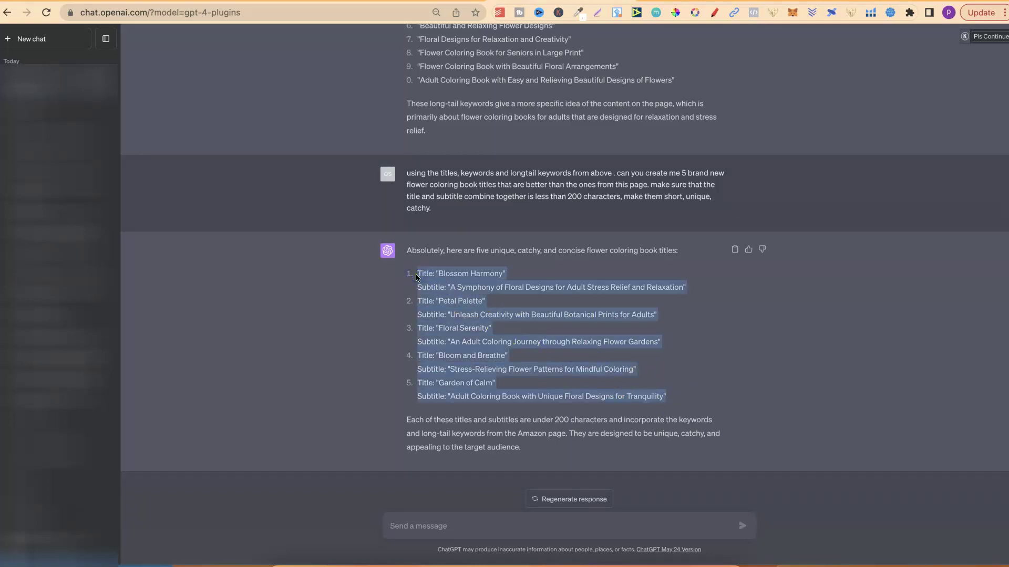
click(683, 372)
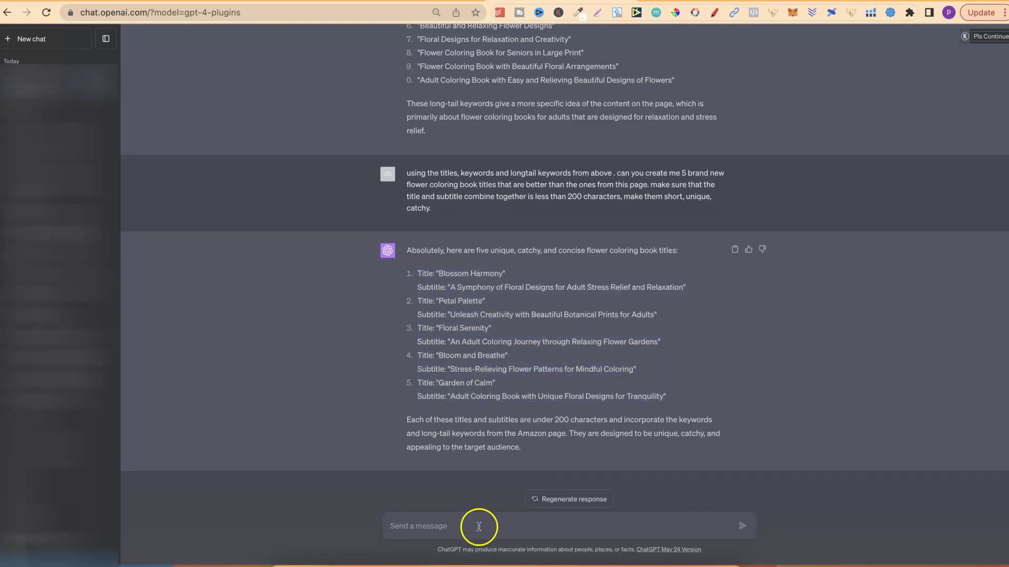
click(446, 530)
text(can you give me 5 variations on 4.)
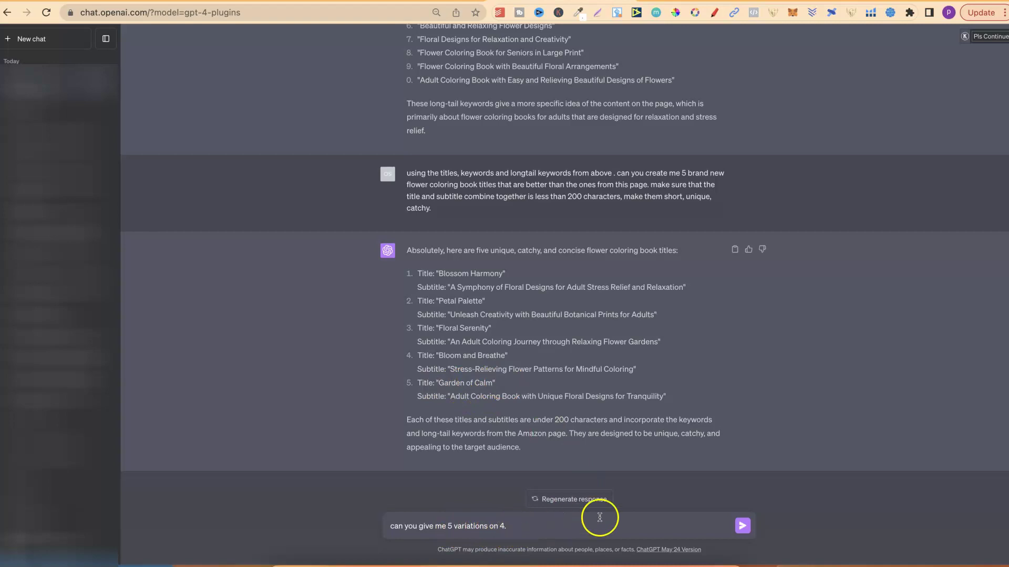
click(743, 526)
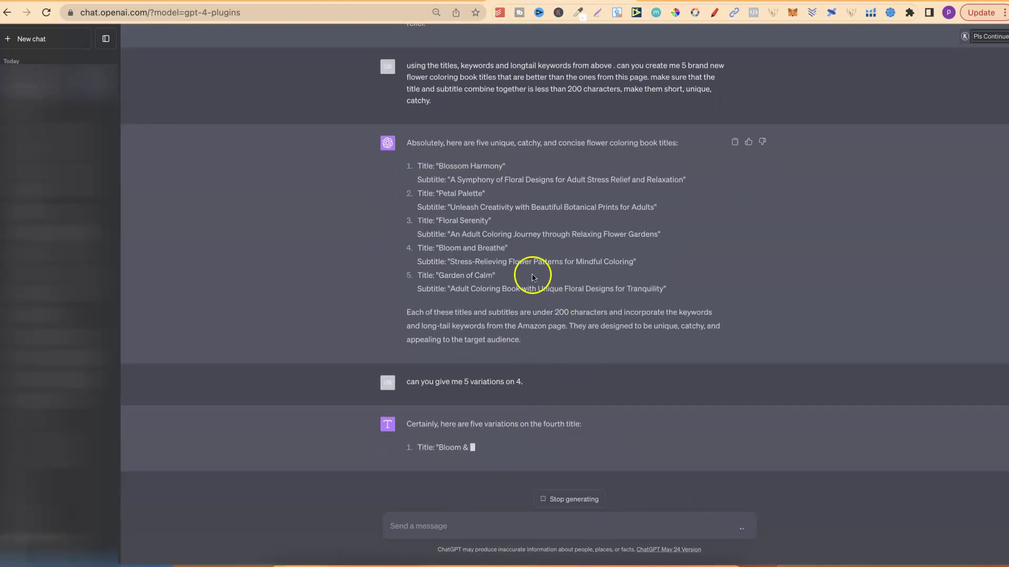
drag(593, 268, 604, 273)
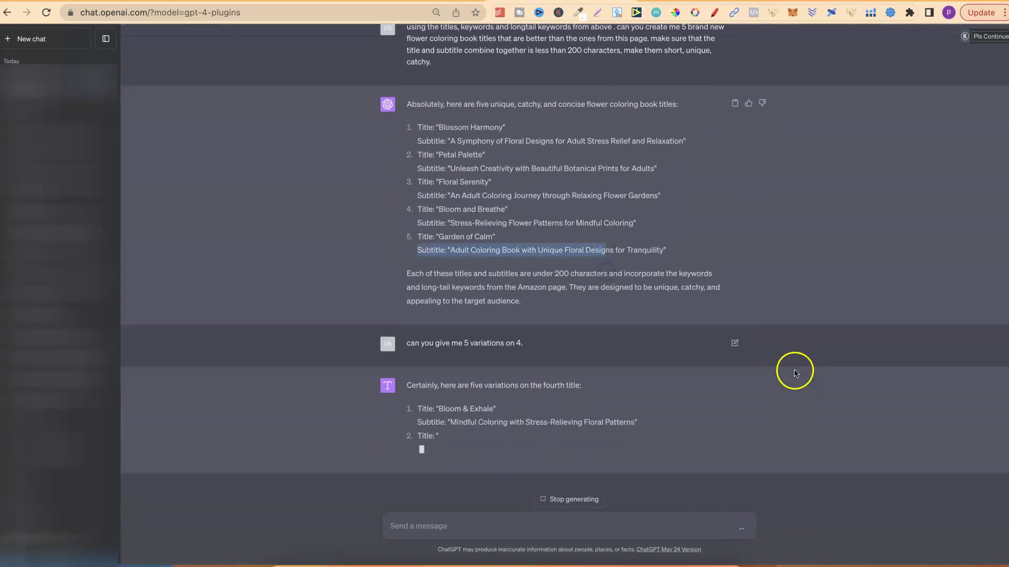
click(809, 398)
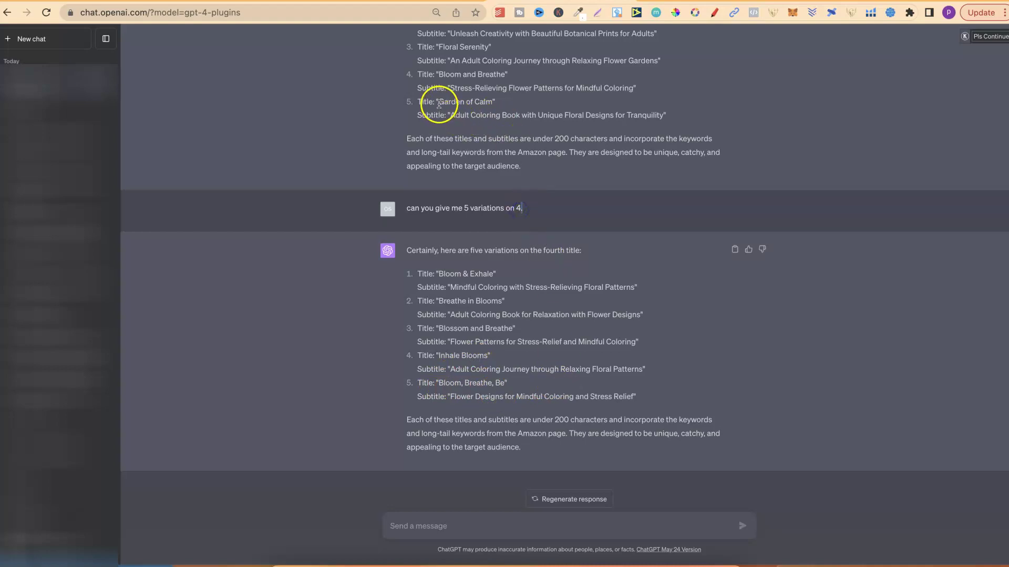
Copy the 'Garden of Calm' title and send 'can you give me 5 variations on Garden of Calm'
drag(438, 102, 494, 103)
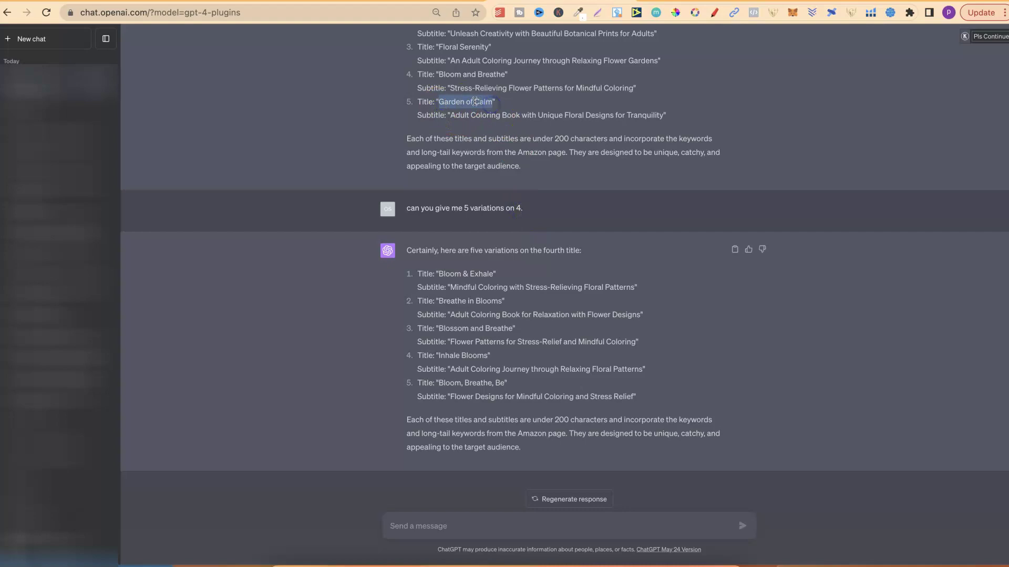
right_click(471, 100)
click(492, 128)
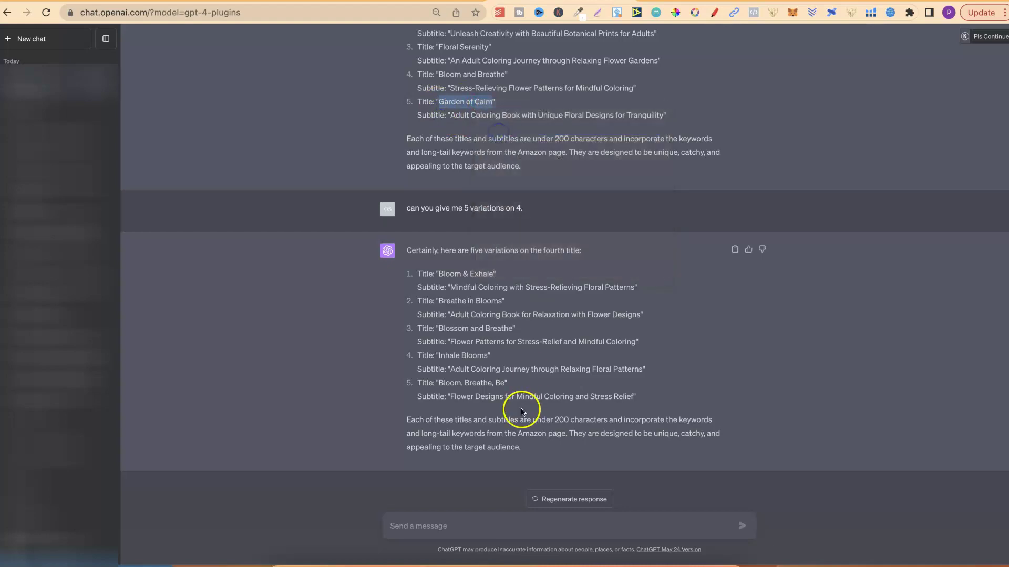
click(436, 525)
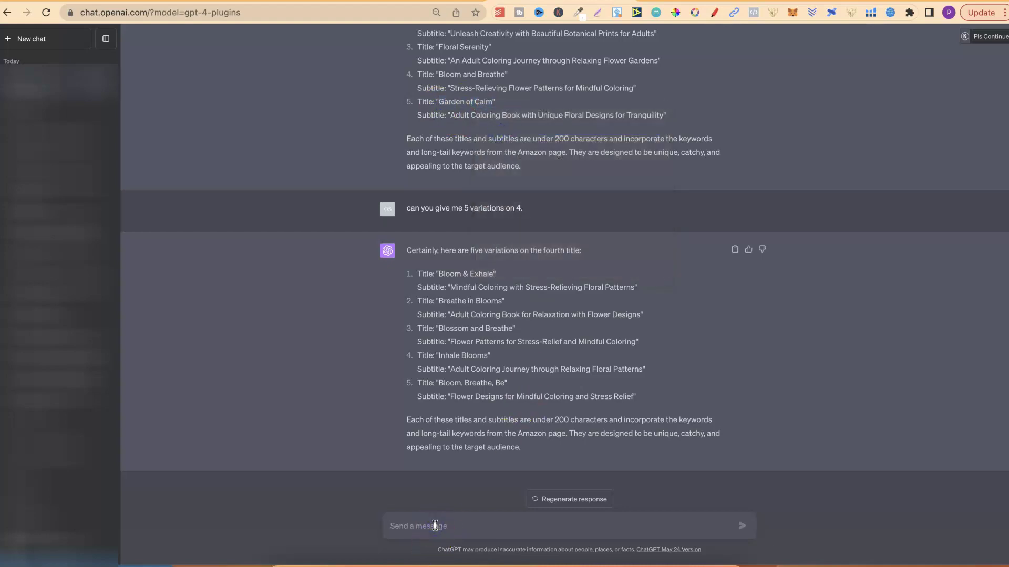
text(can you give me 5 variations on)
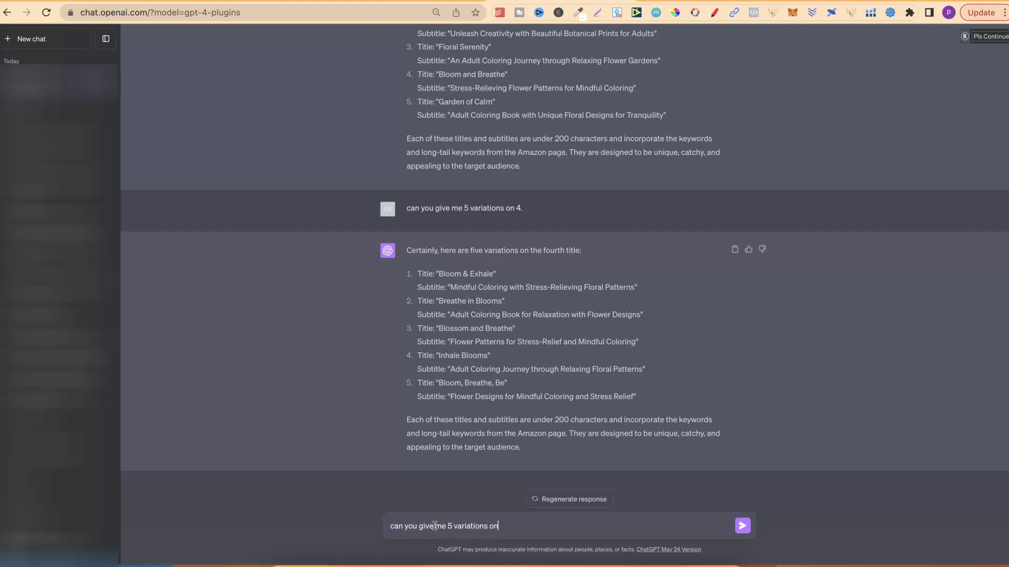
key(super+v)
click(441, 527)
click(541, 521)
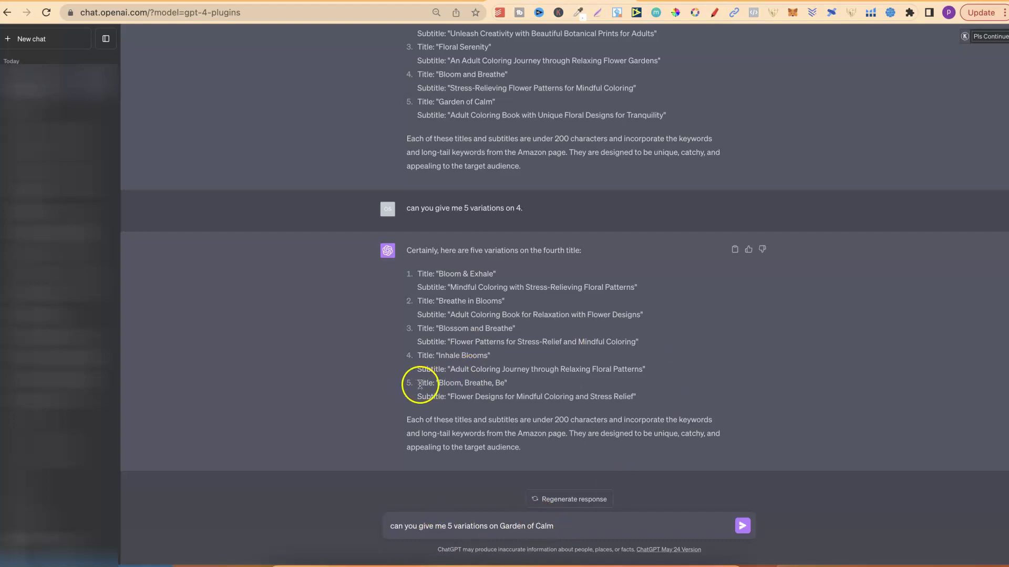
drag(500, 527, 564, 528)
click(564, 529)
key(Return)
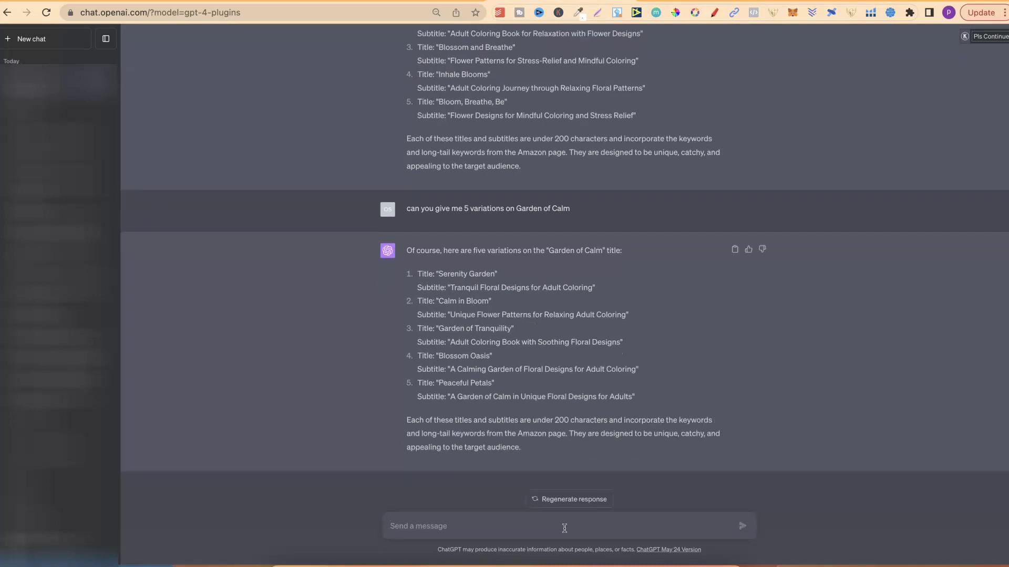
click(559, 536)
drag(442, 384, 491, 387)
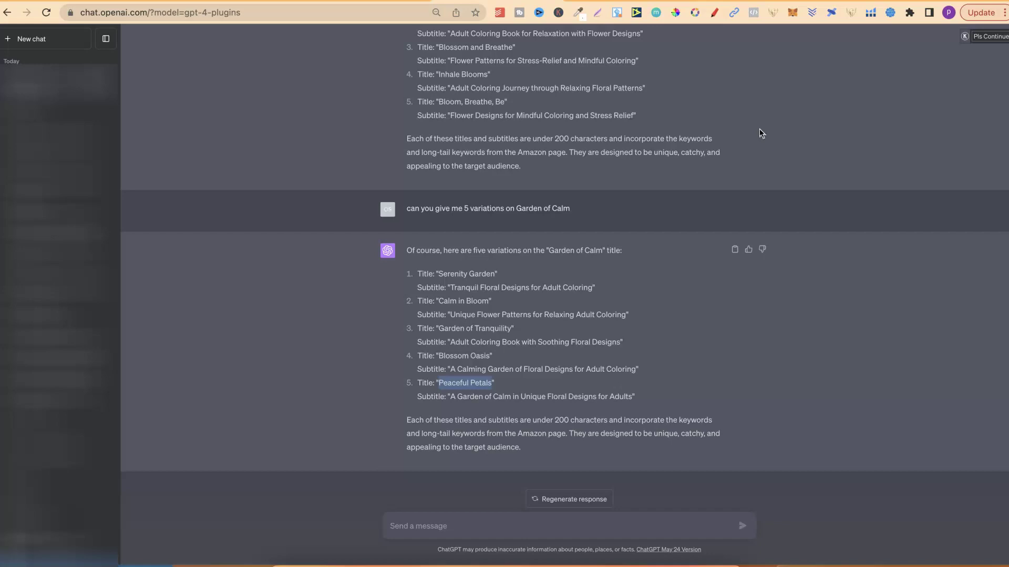
Open a fresh GPT-4 plugins chat with WebPilot ticked and Metaphor Search unticked
click(620, 1)
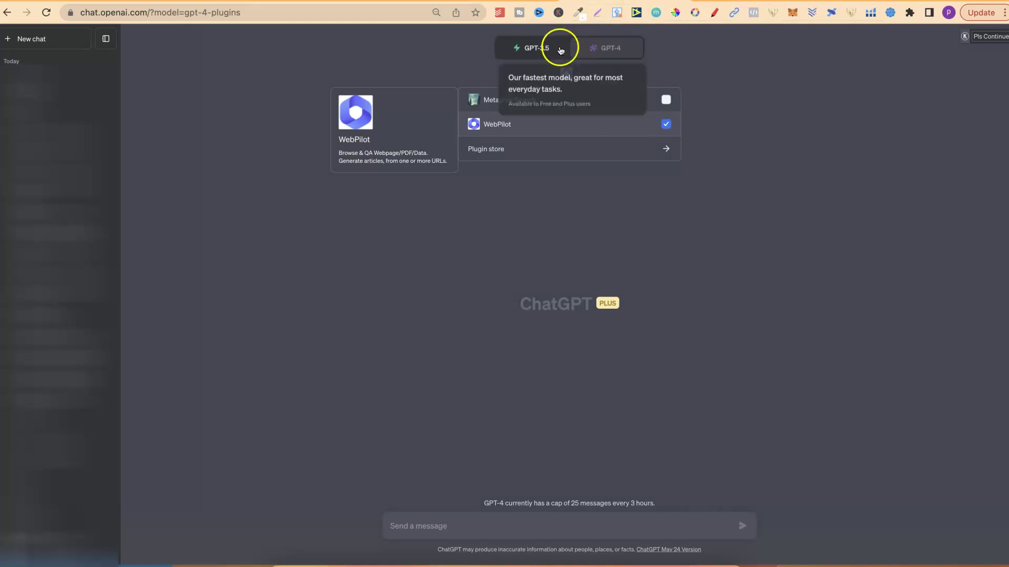
click(519, 139)
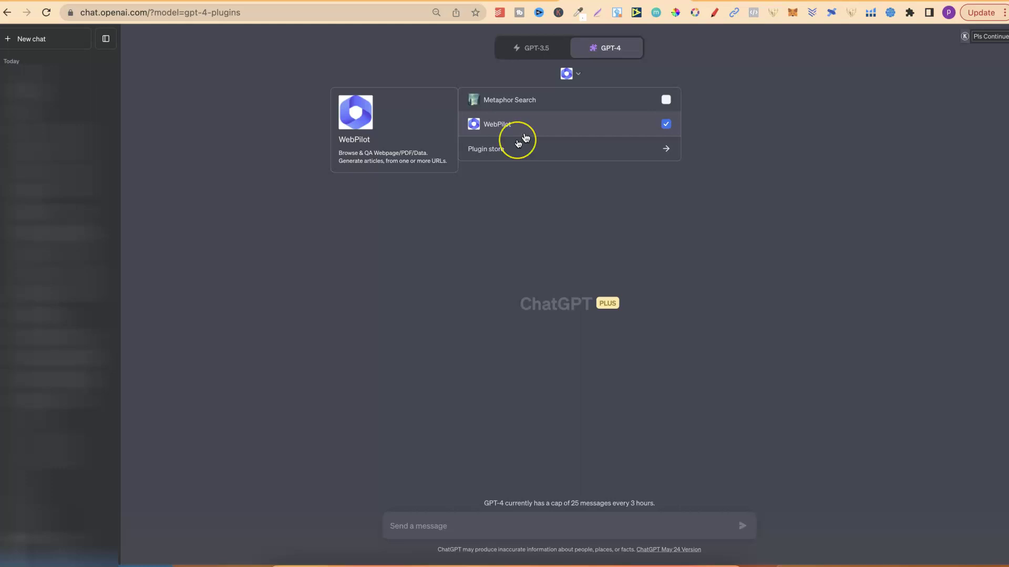